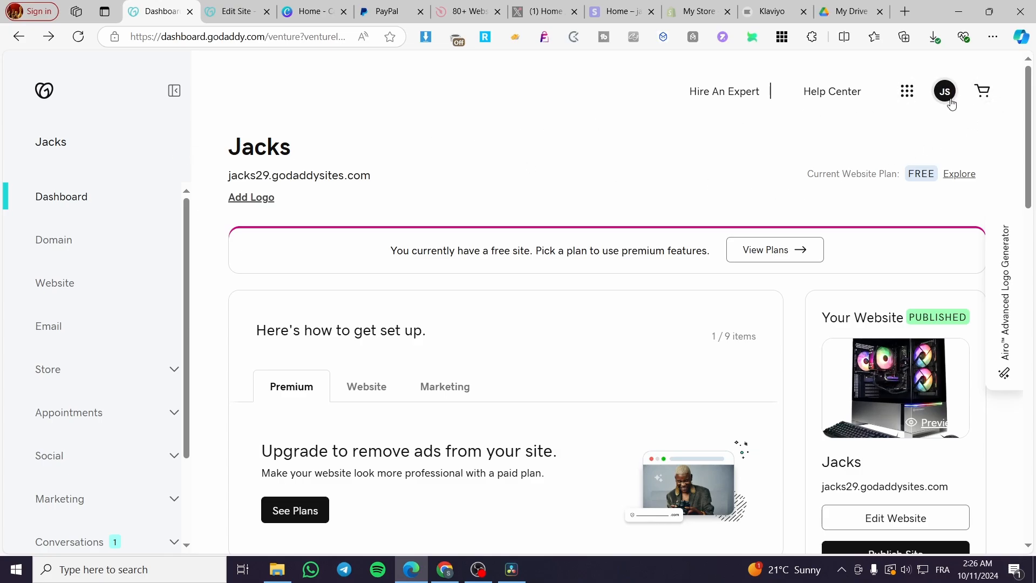
Step: Open the Jacks website for editing from the site dashboard
scroll(529, 257, down, 3)
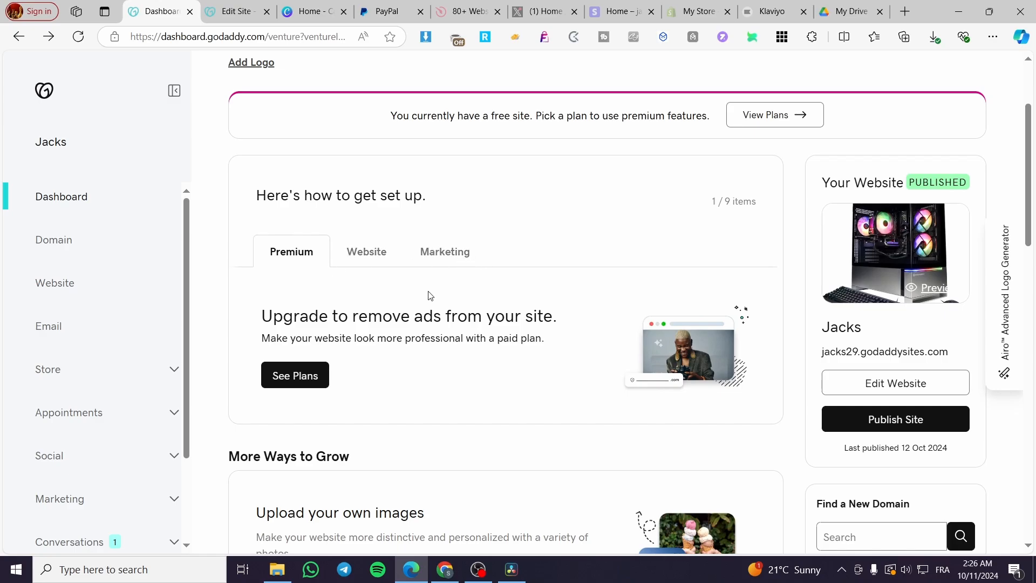
scroll(270, 348, up, 3)
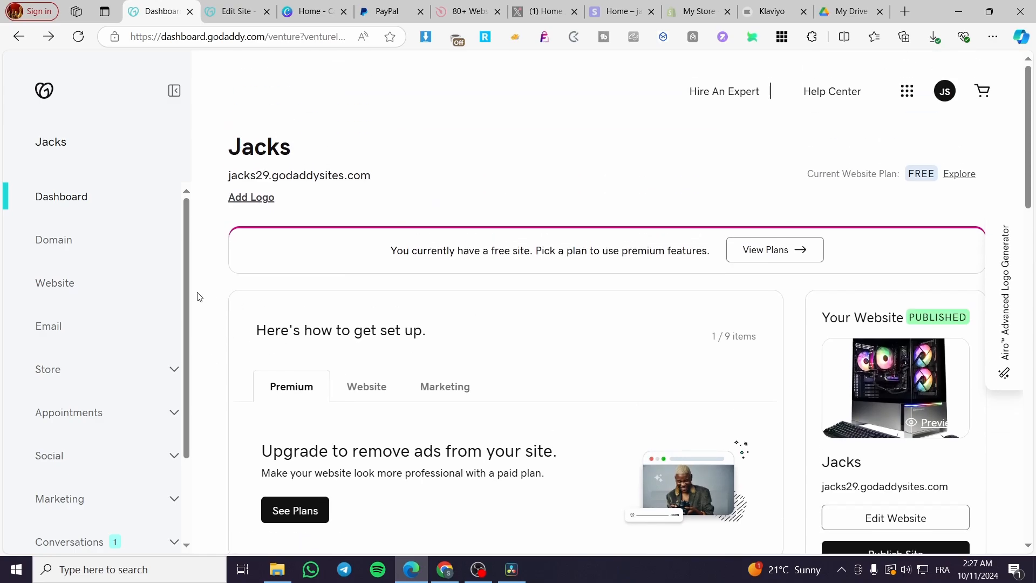
scroll(337, 305, down, 3)
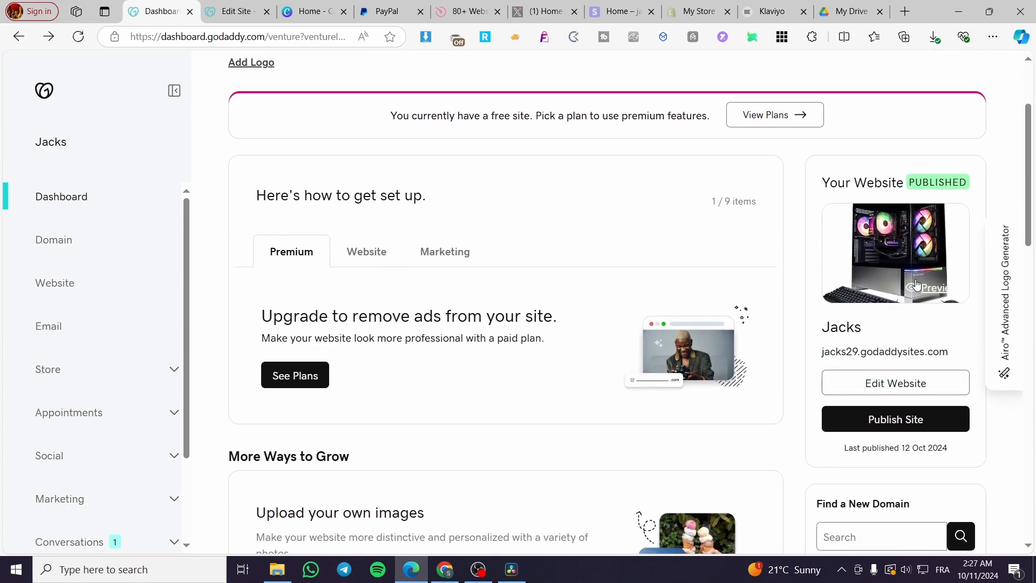
click(903, 388)
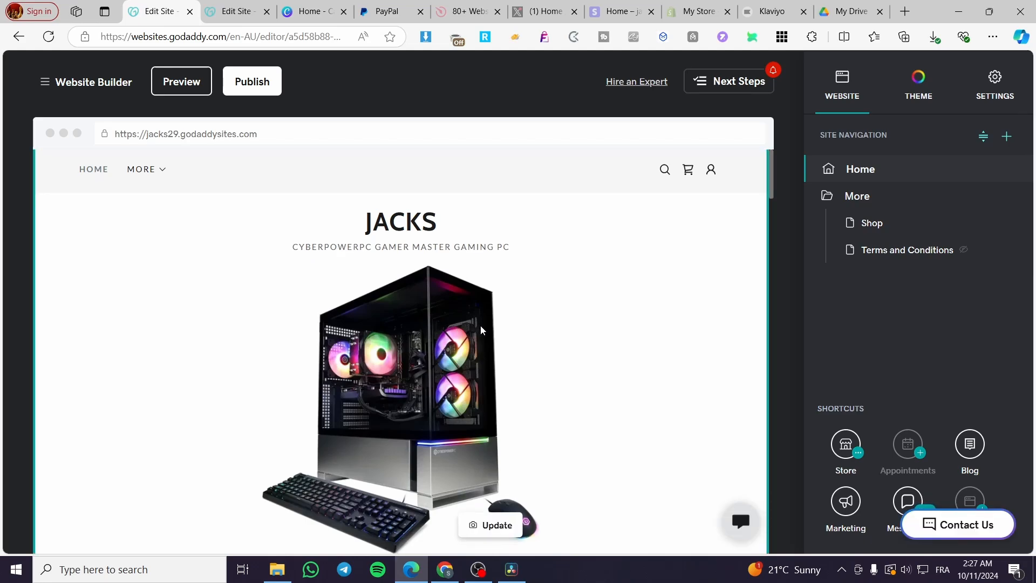
Step: Dismiss the premium plan banner and look over the home page's header and PayPal checkout section
scroll(474, 324, down, 5)
scroll(602, 322, down, 1)
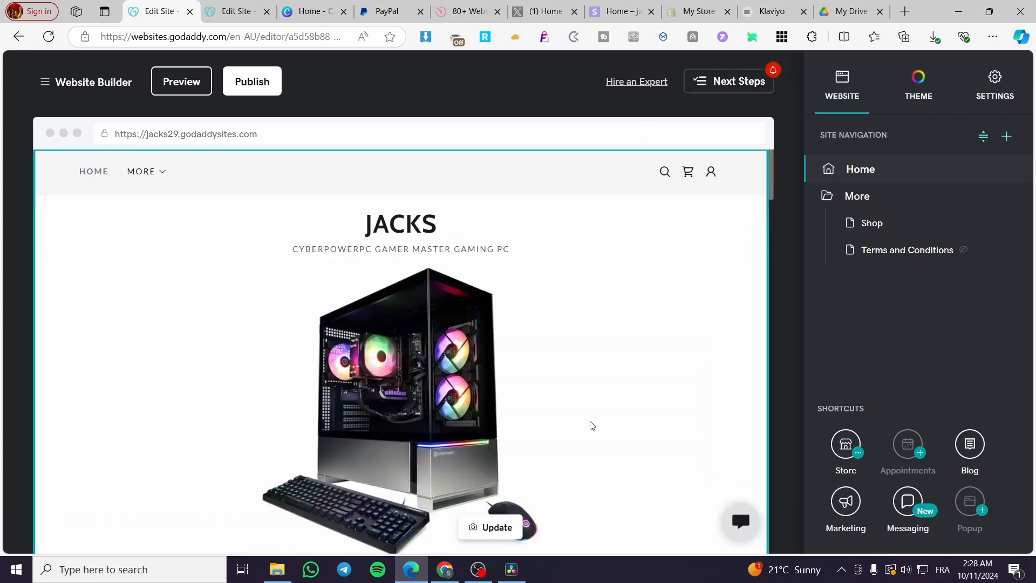
scroll(592, 425, down, 5)
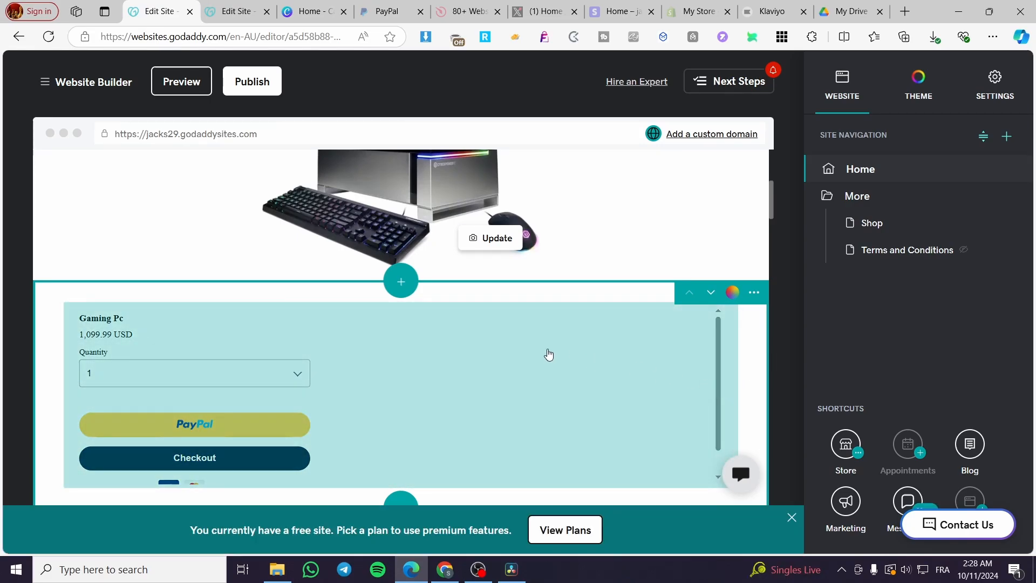
scroll(508, 360, up, 3)
click(791, 518)
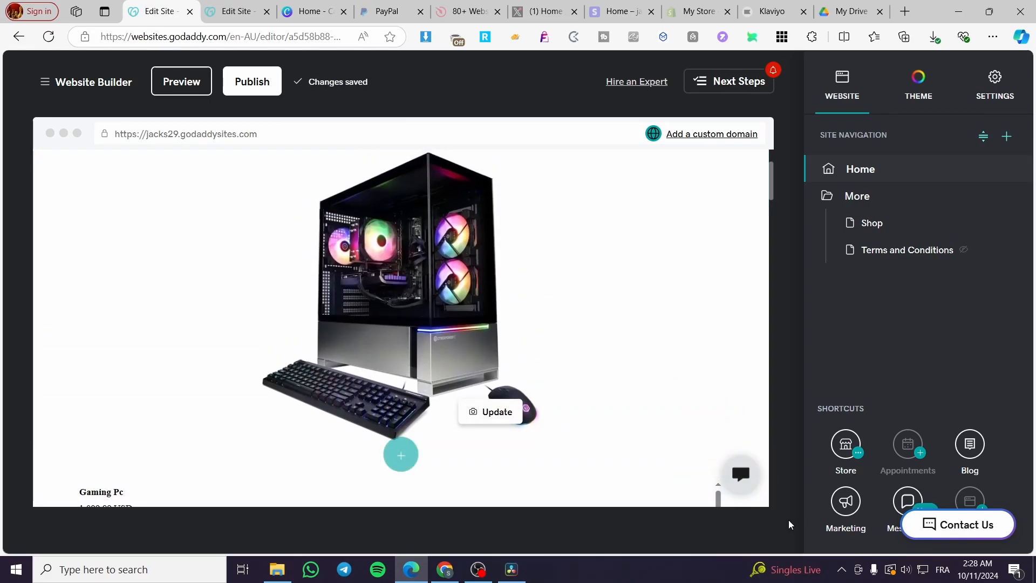
scroll(545, 370, down, 4)
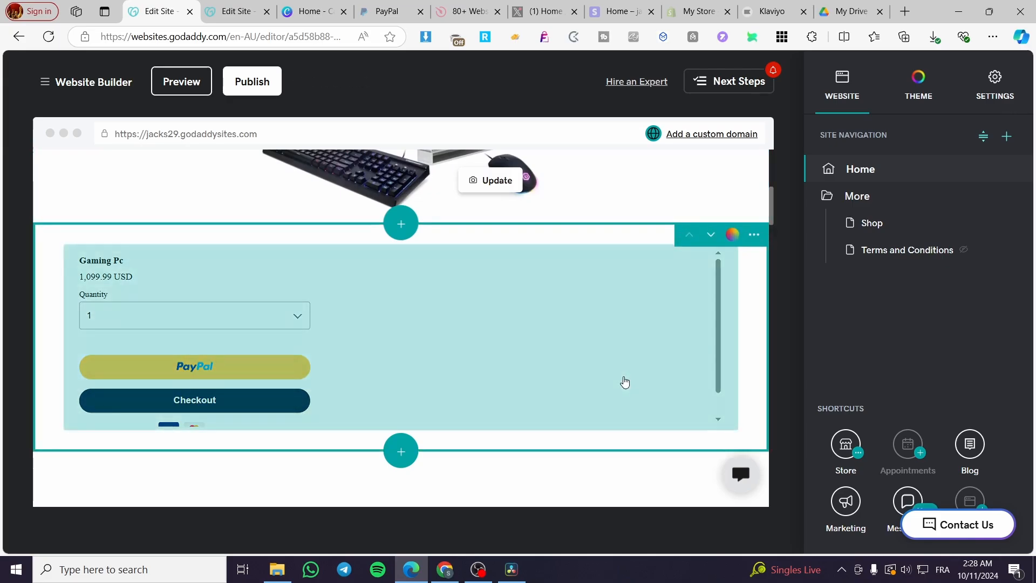
scroll(621, 381, up, 2)
scroll(613, 381, up, 3)
scroll(585, 405, down, 3)
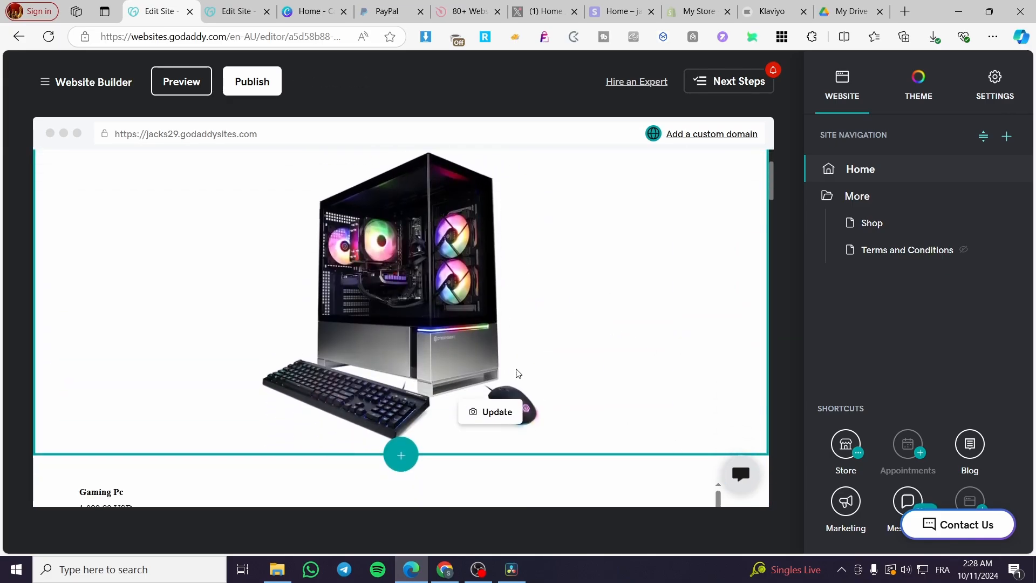
Step: Open the header's cover image settings and check where a section can be added below the header
click(517, 357)
scroll(516, 405, up, 3)
scroll(558, 410, down, 4)
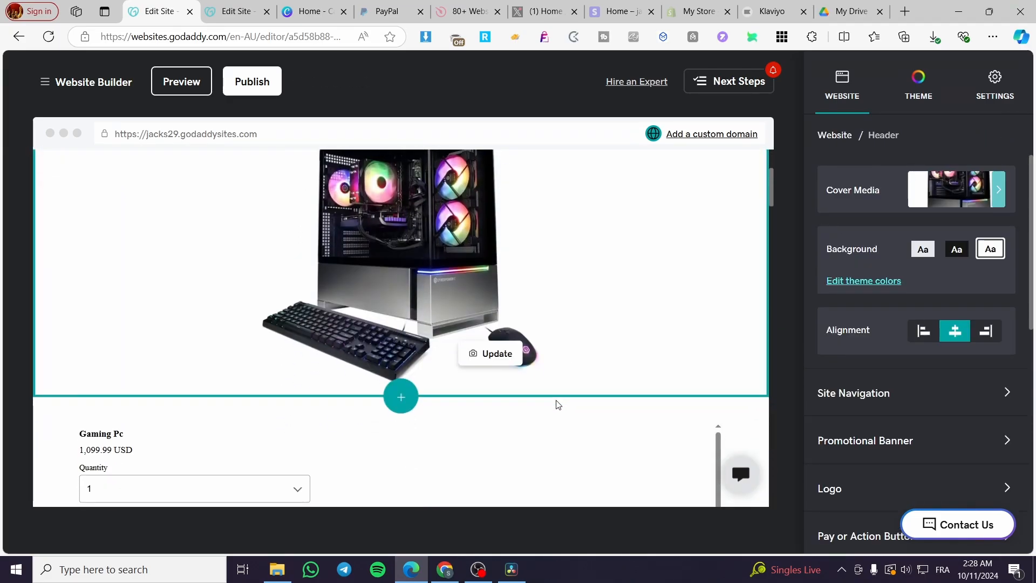
click(509, 354)
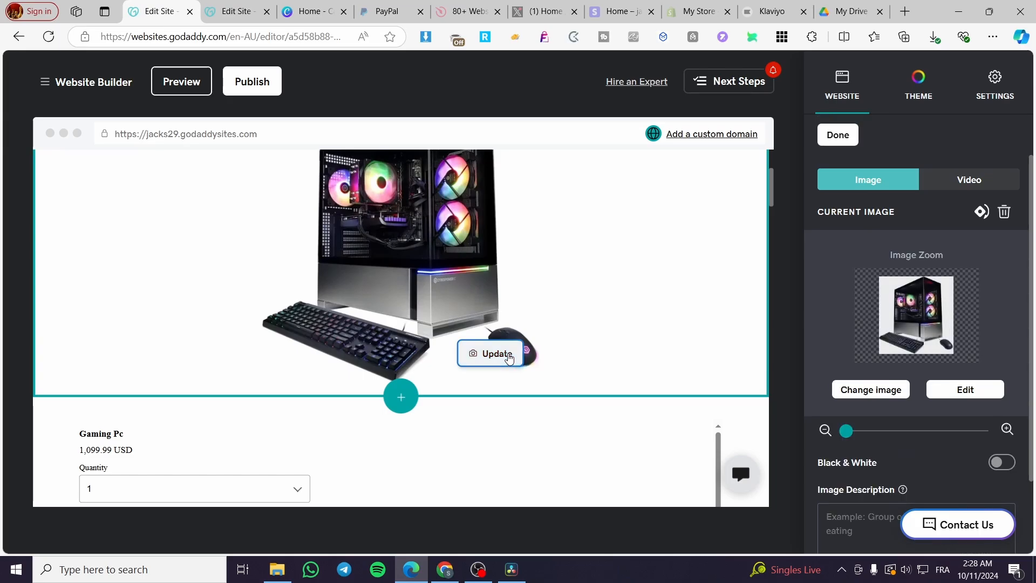
scroll(601, 409, down, 2)
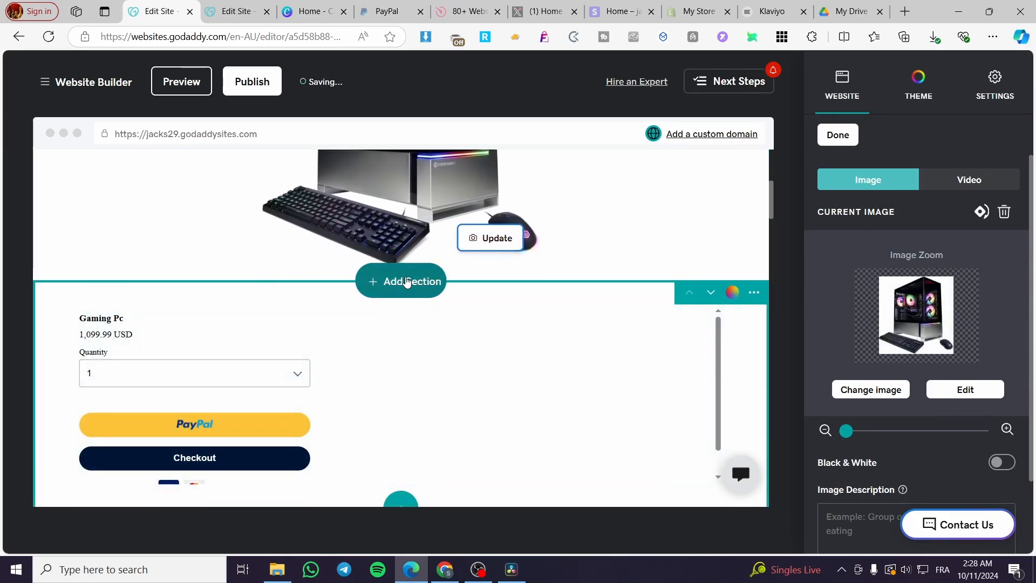
scroll(356, 269, up, 5)
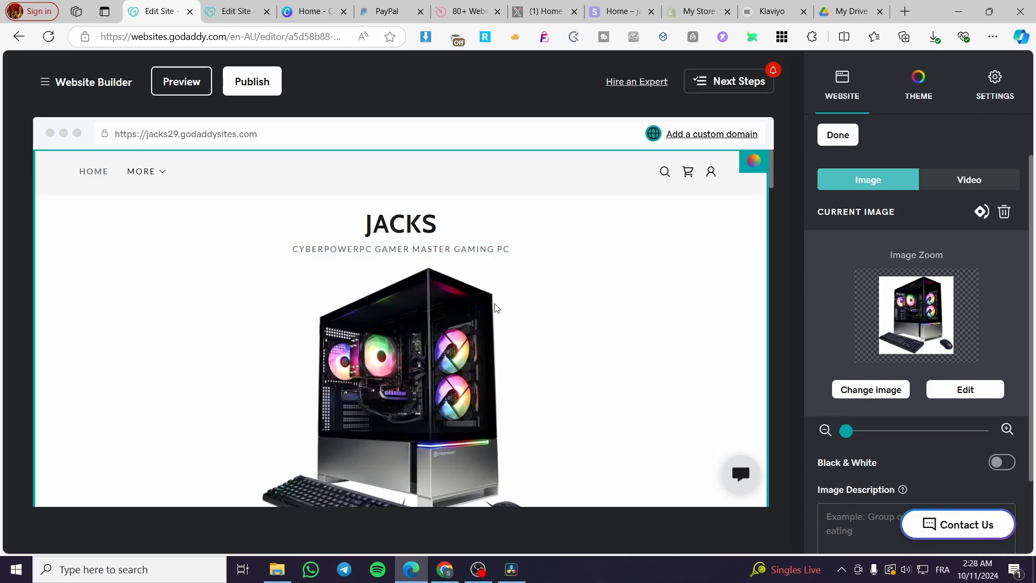
scroll(410, 378, down, 3)
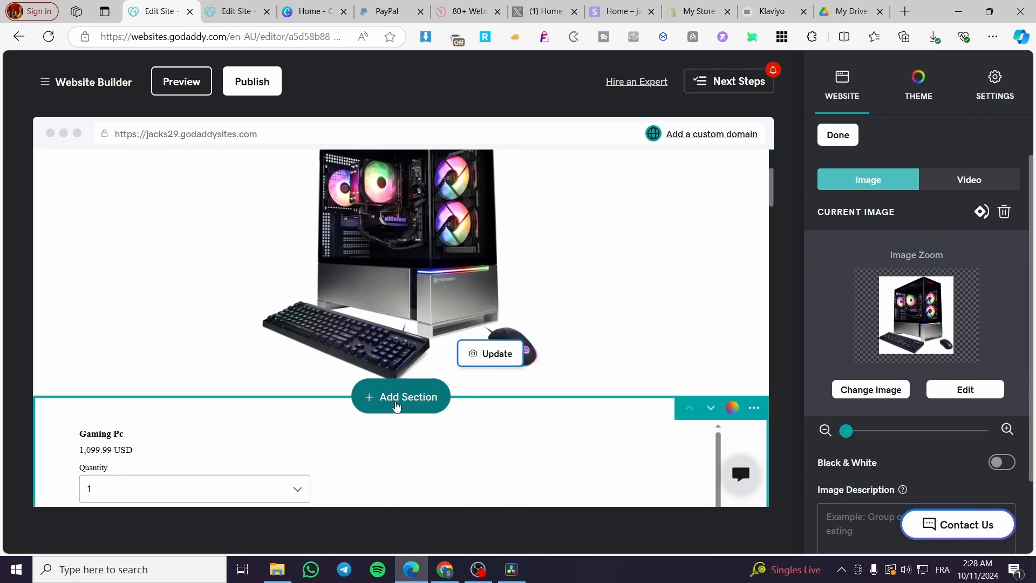
Step: Delete the PayPal checkout section and the blank HTML section between the header and the gallery
scroll(421, 434, down, 3)
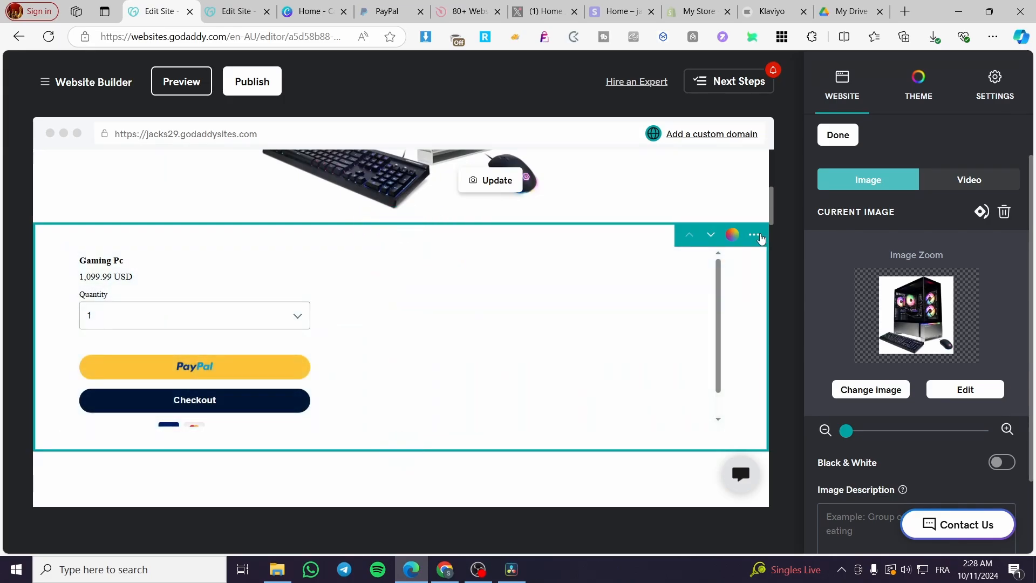
click(754, 234)
click(755, 324)
click(367, 355)
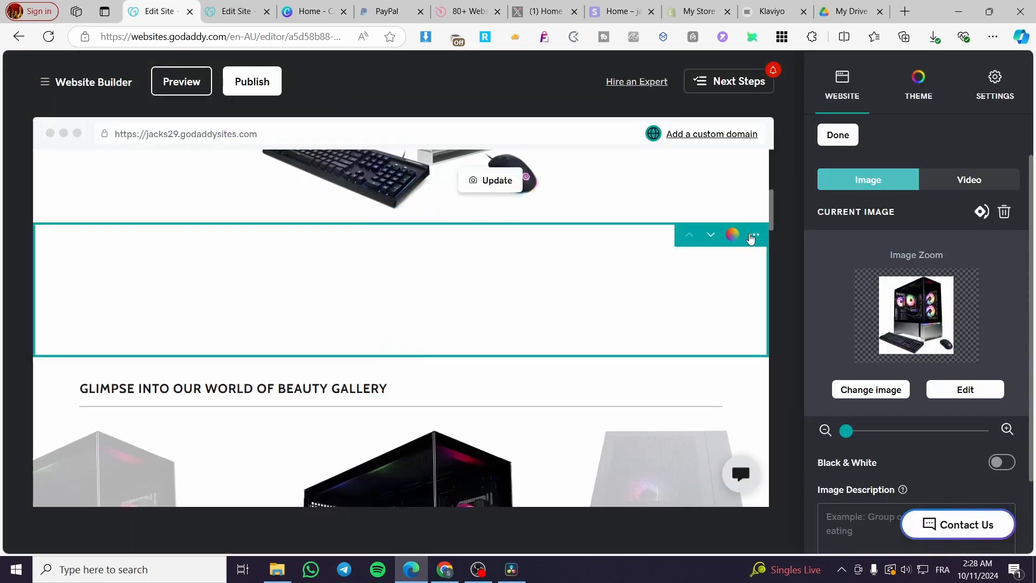
click(753, 236)
click(759, 324)
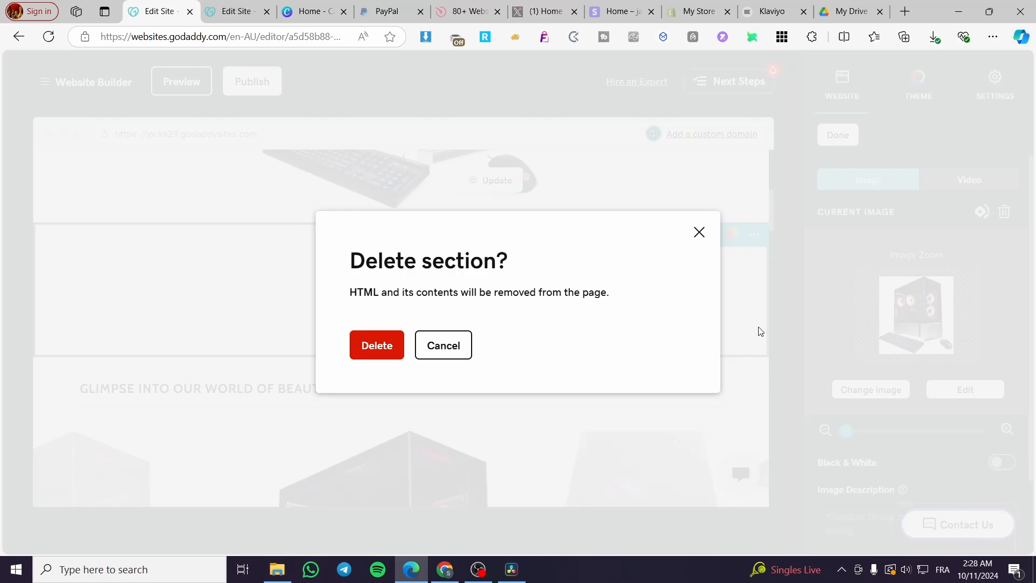
click(388, 345)
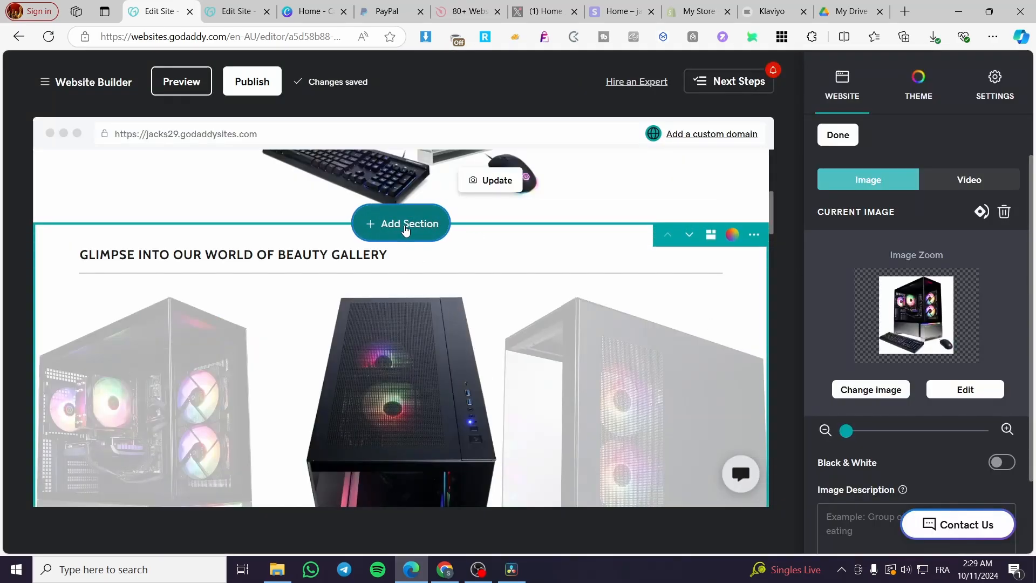
Step: Start adding a section between the header and the gallery and list the Video layouts under Audio & Video
click(406, 231)
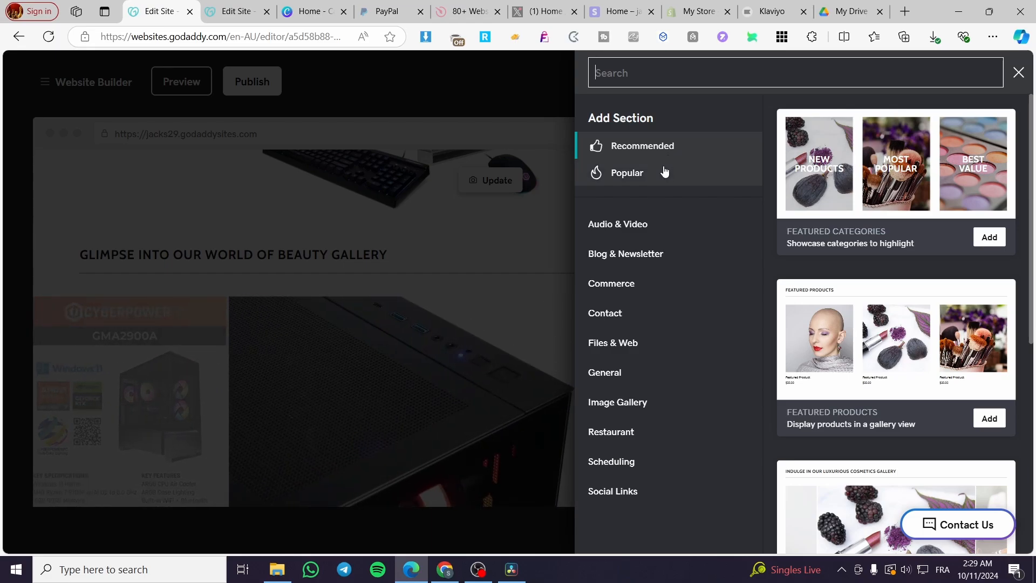
click(646, 231)
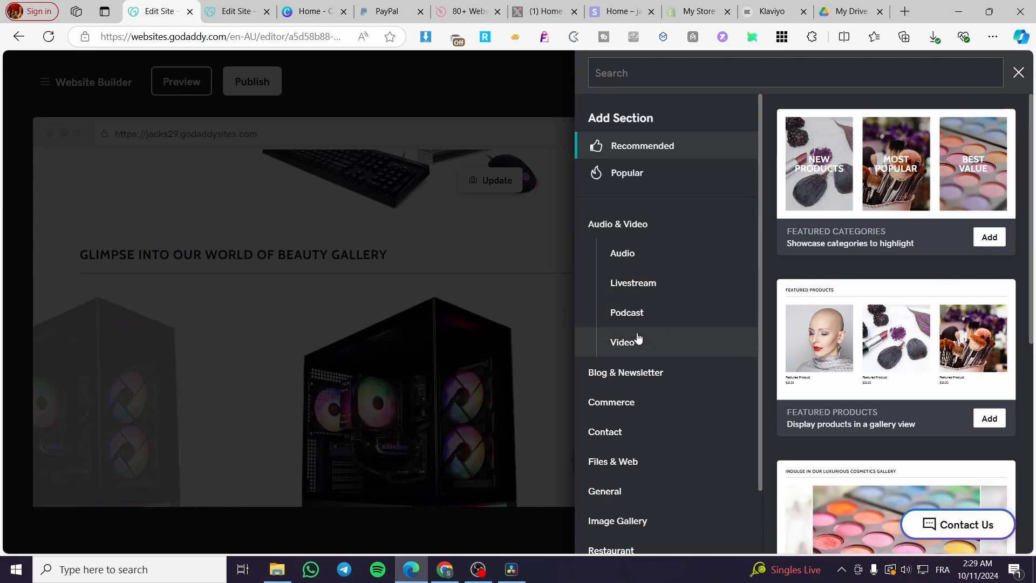
click(652, 345)
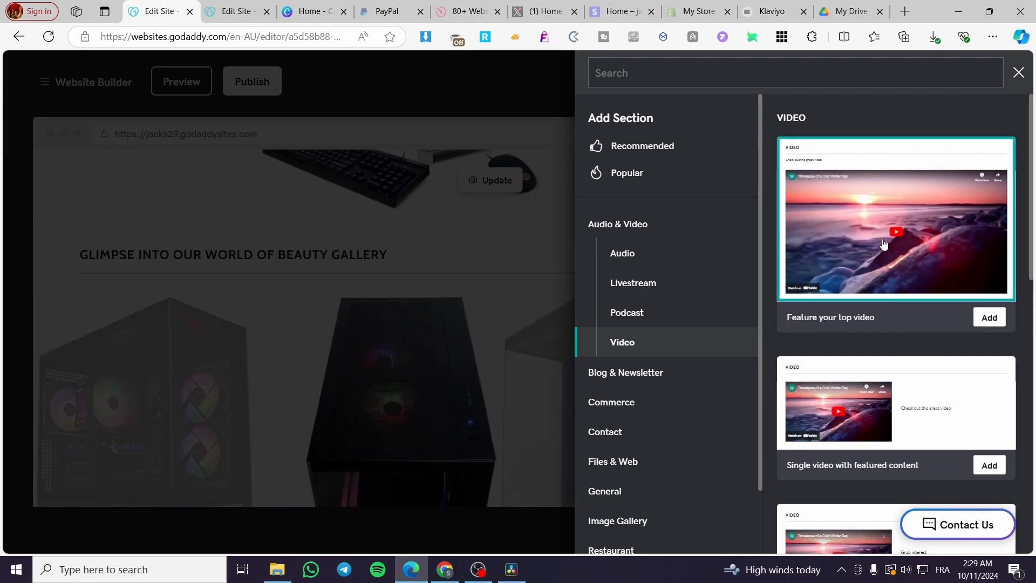
Step: Compare the video layouts and add the "Single video with featured content" section to the home page
scroll(885, 248, down, 8)
scroll(894, 261, up, 4)
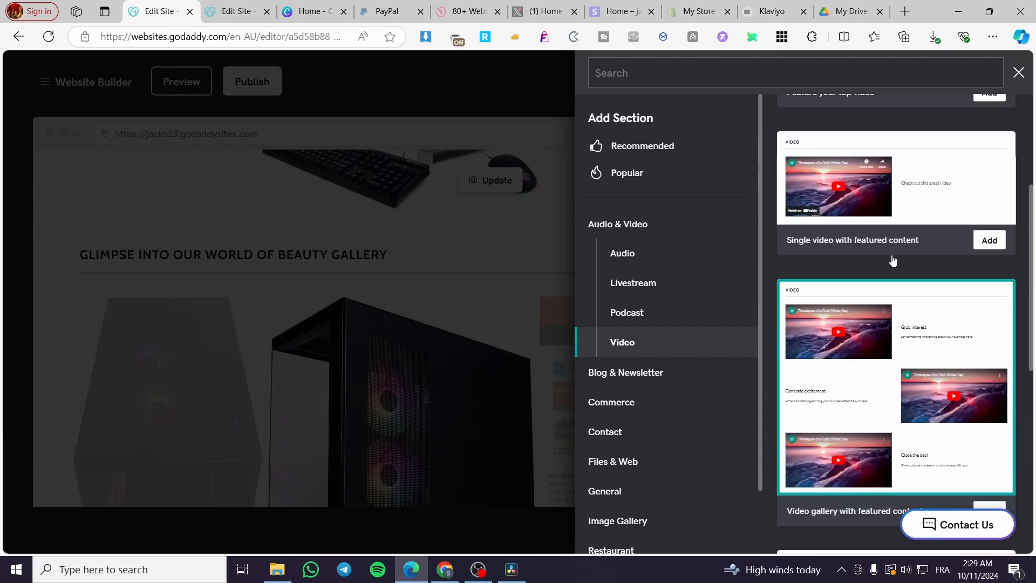
scroll(893, 260, up, 4)
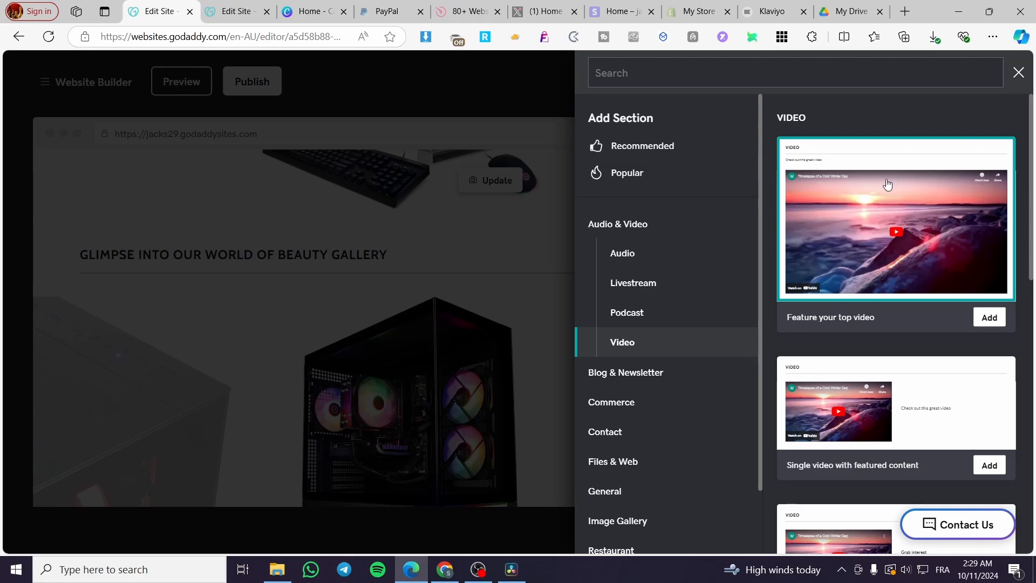
scroll(914, 264, down, 2)
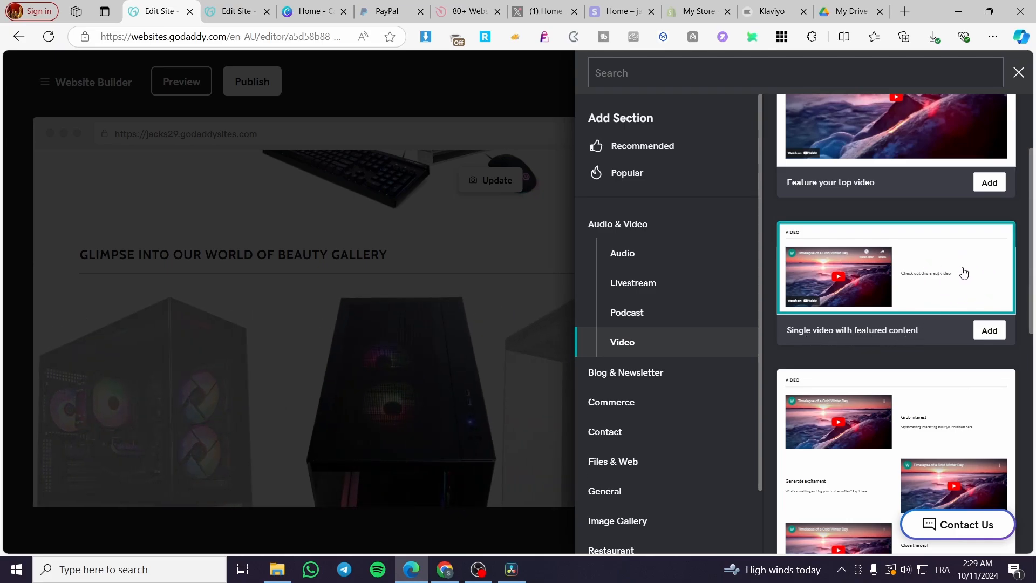
scroll(912, 301, down, 2)
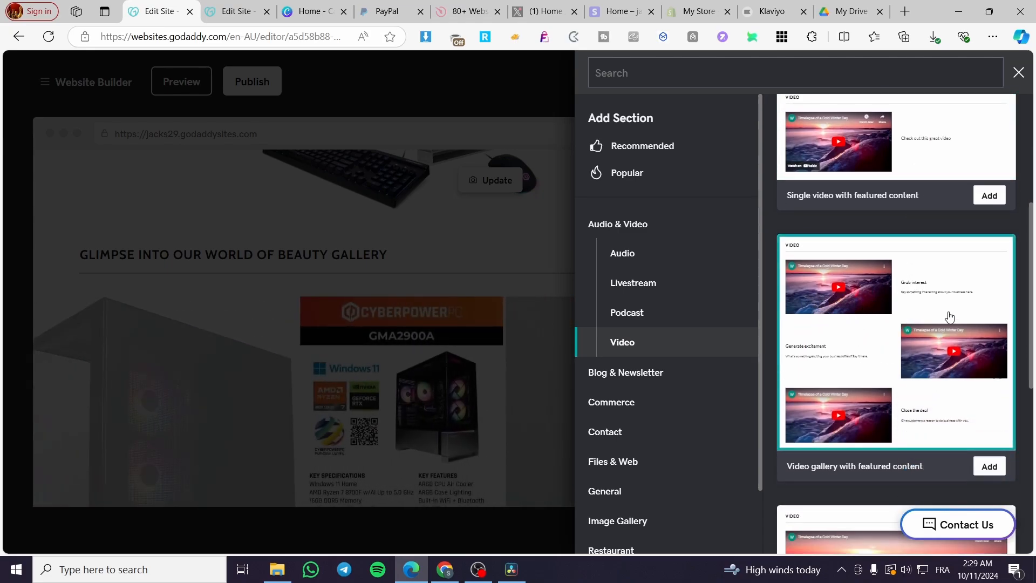
scroll(926, 312, down, 5)
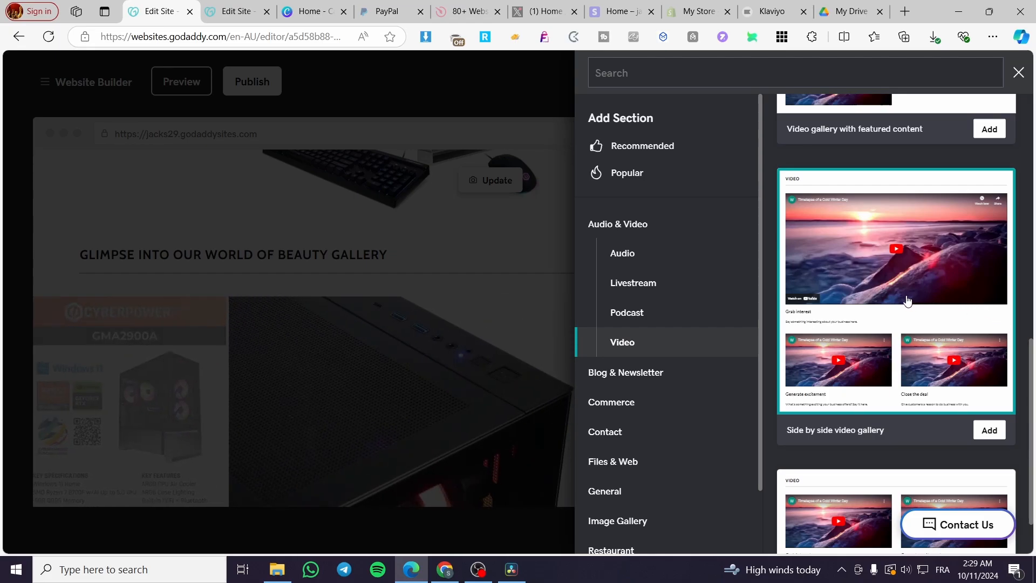
scroll(897, 362, down, 1)
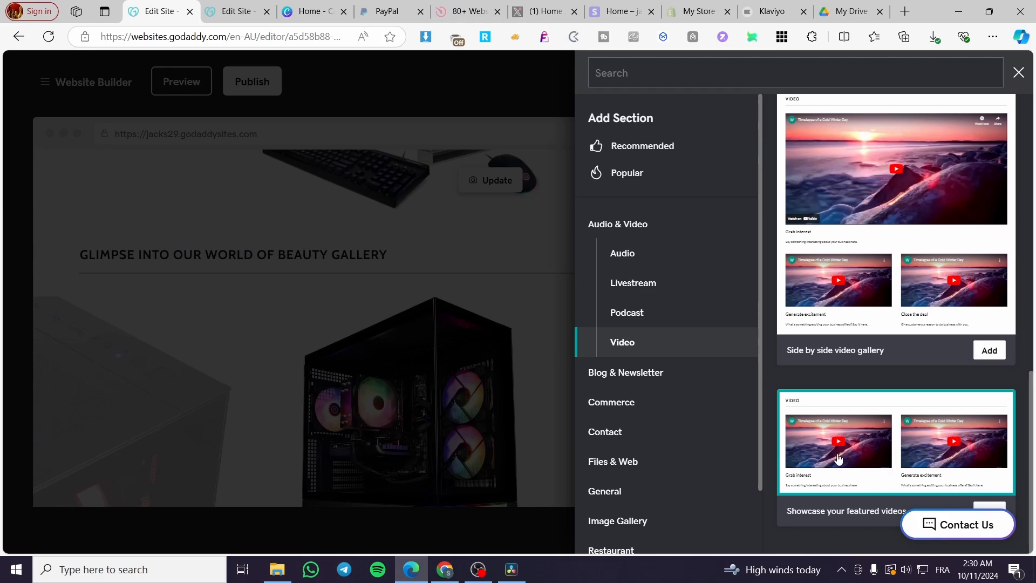
scroll(839, 457, up, 5)
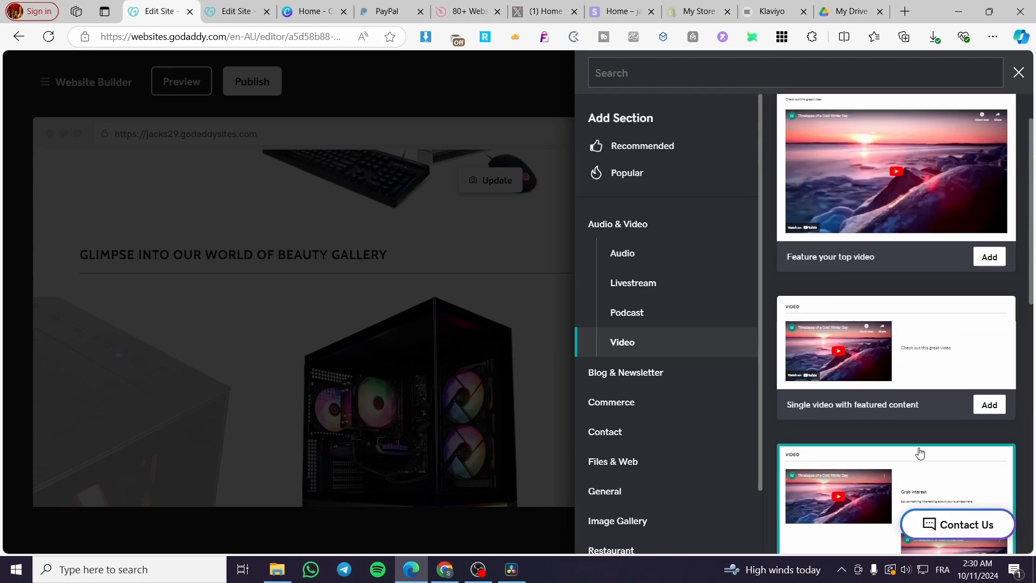
scroll(877, 444, down, 1)
click(928, 351)
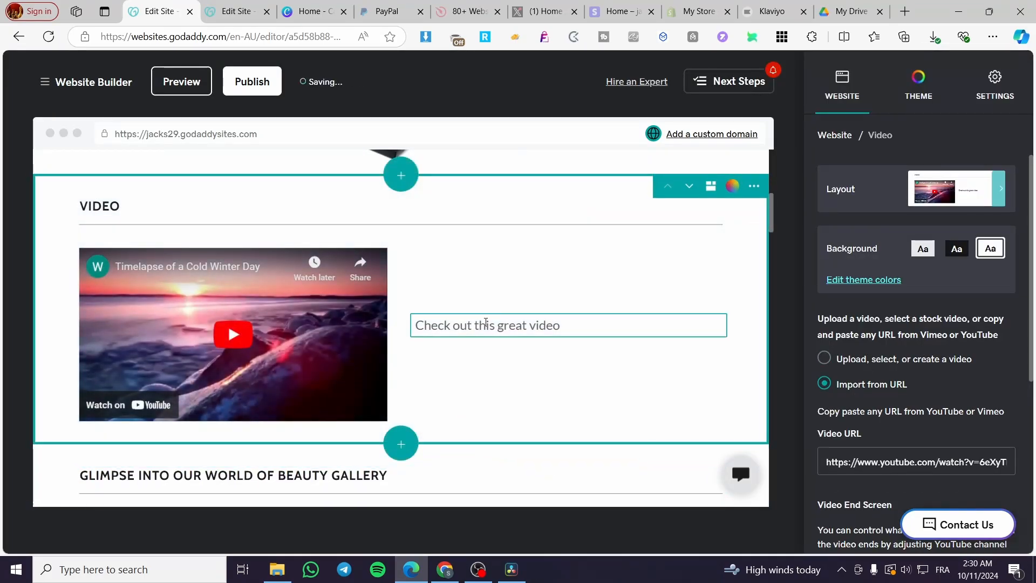
Step: Replace the text beside the video with "Presentation of the video section"
drag(561, 326, 412, 337)
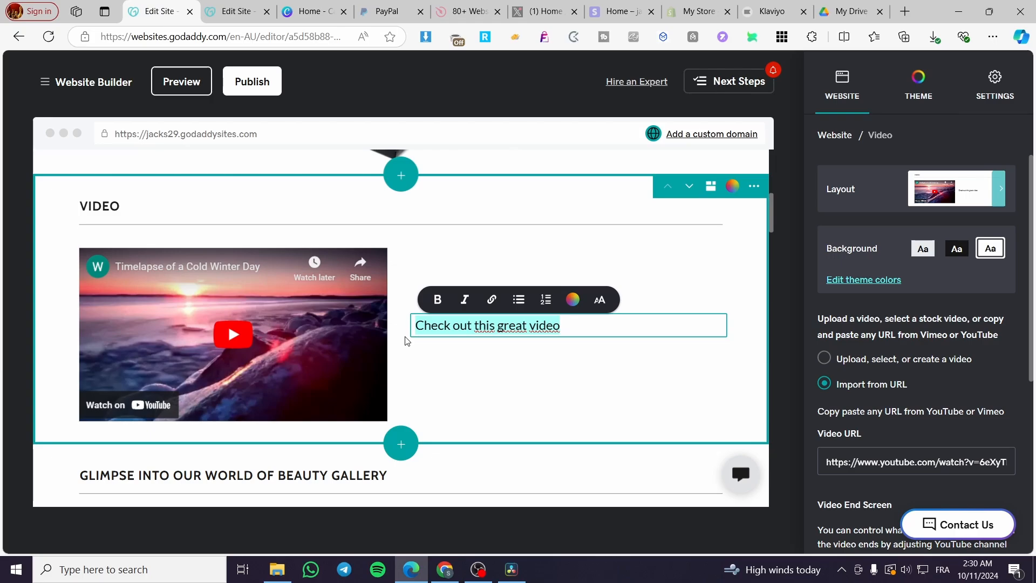
text(Prese)
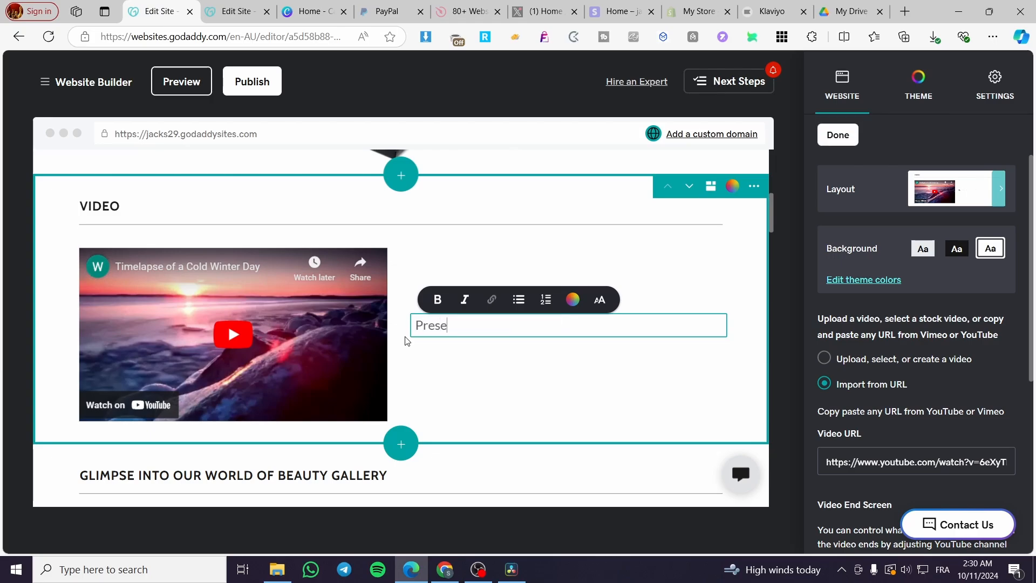
text(nttation o)
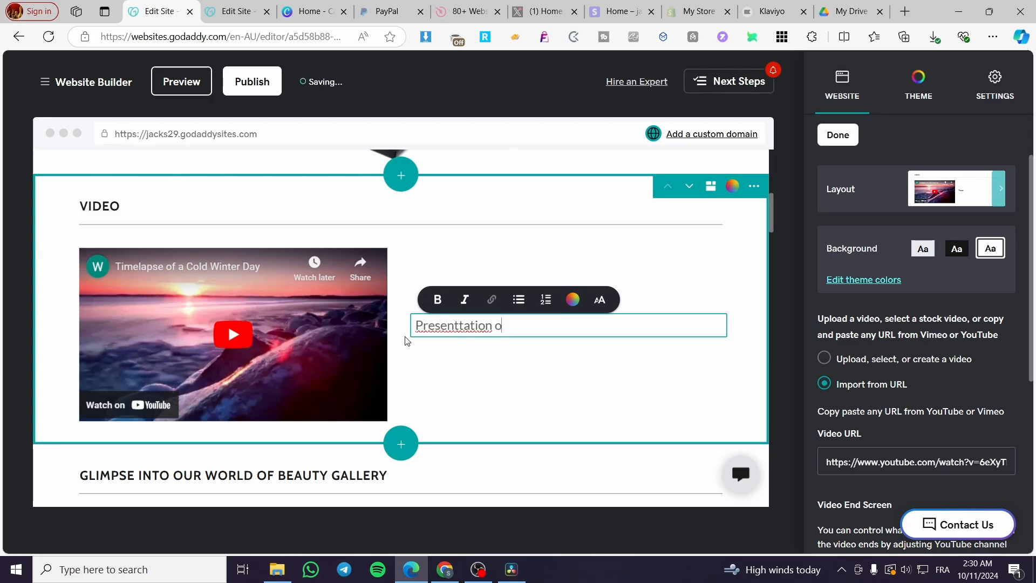
text(f the video se)
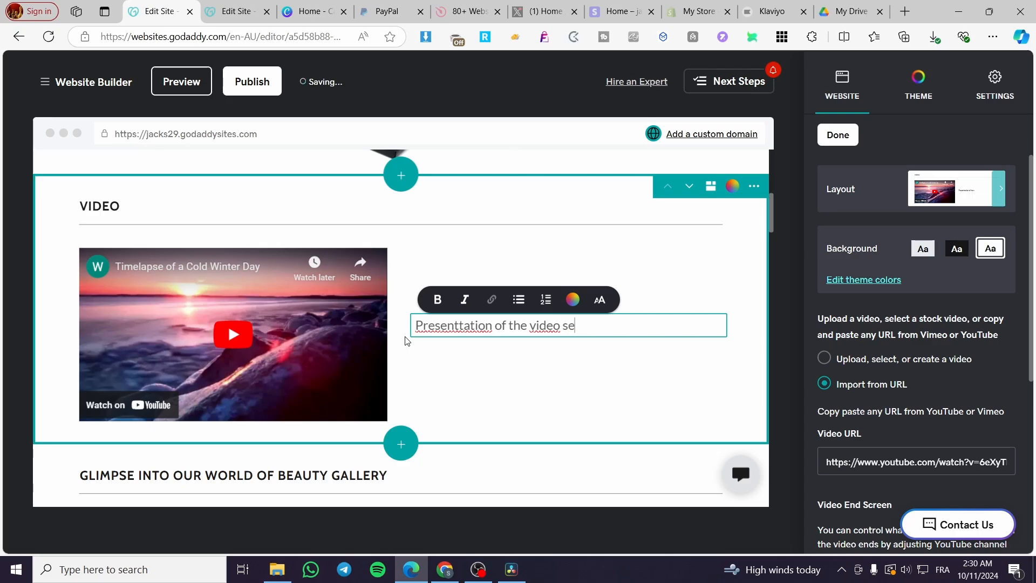
text(ction)
click(505, 400)
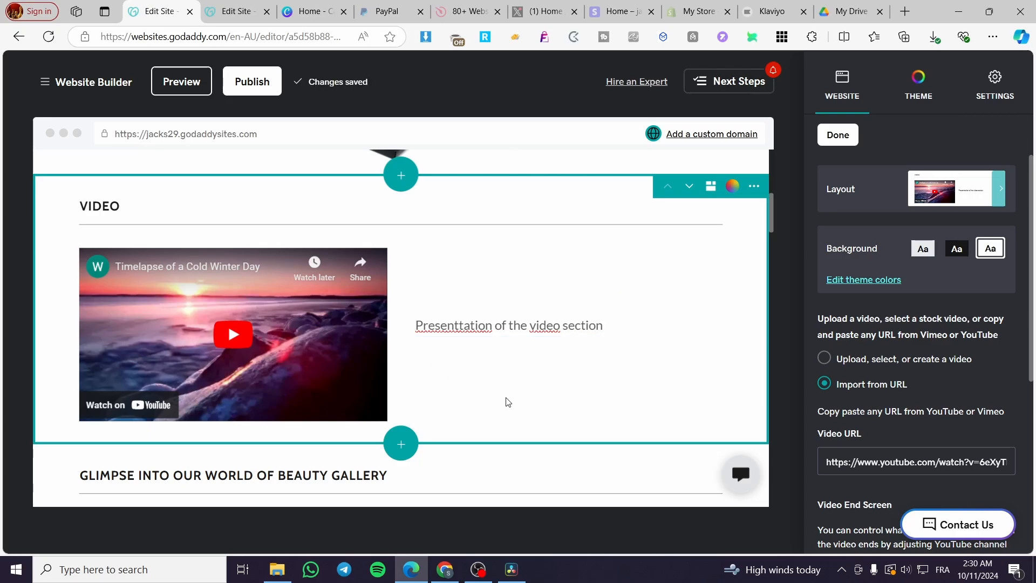
click(462, 326)
key(BackSpace)
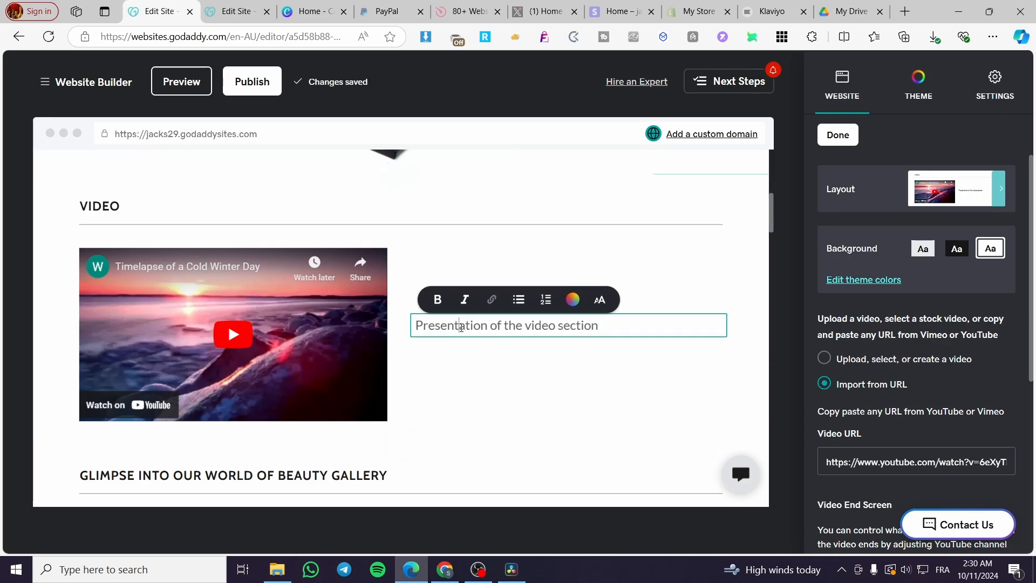
Step: Try the black and white backgrounds on the video section and set its background to light gray
click(384, 366)
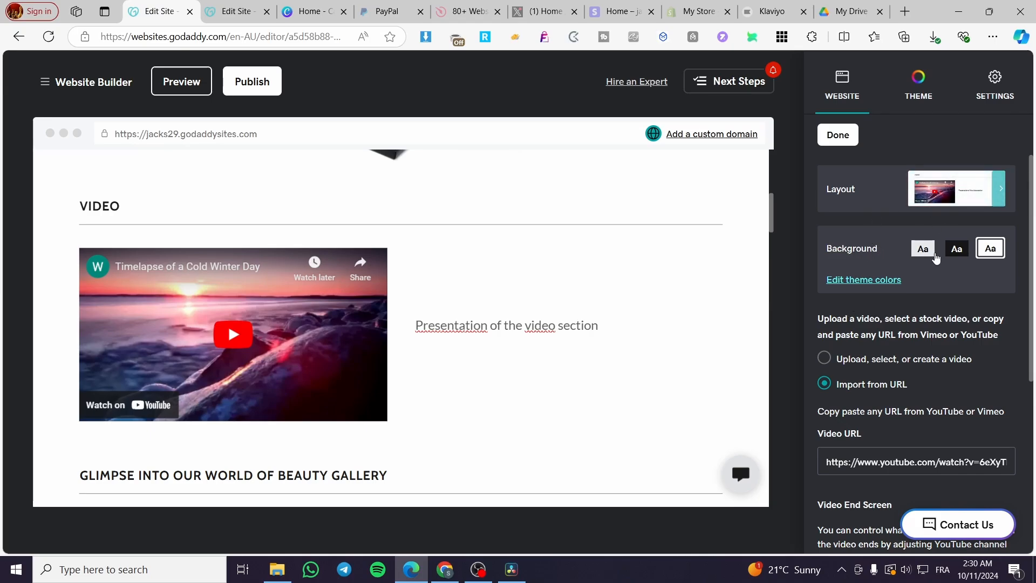
click(957, 249)
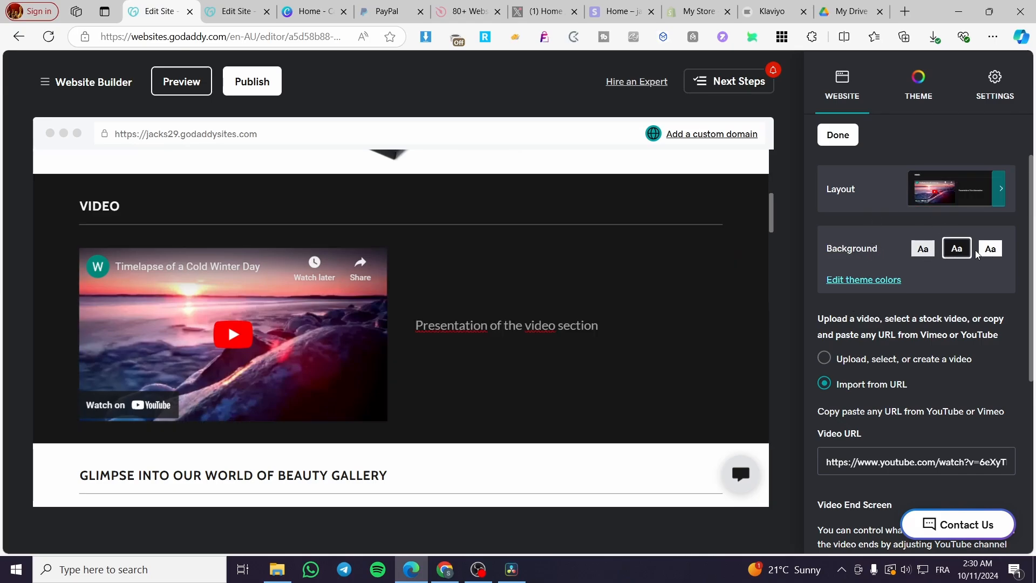
click(1002, 249)
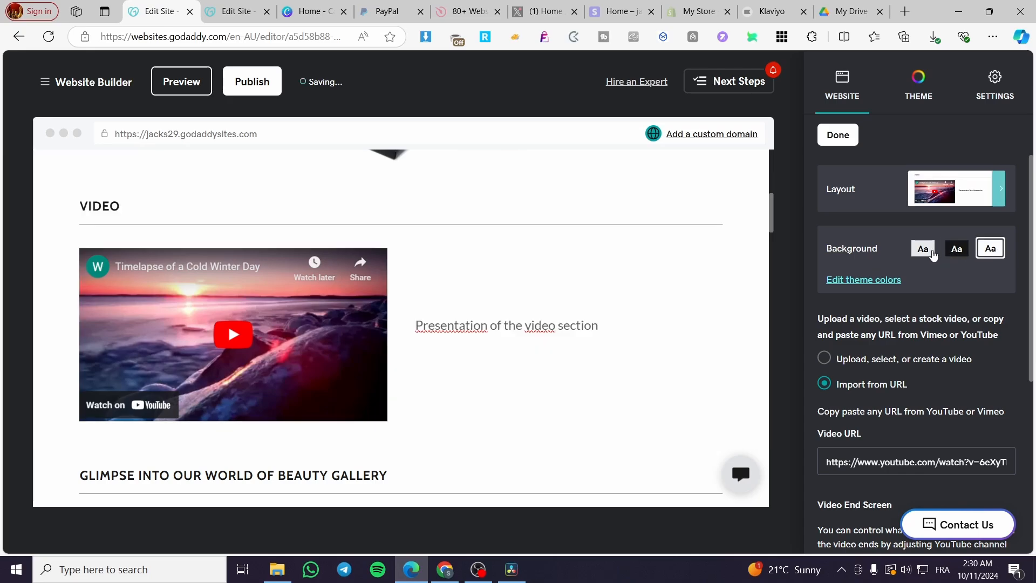
click(934, 254)
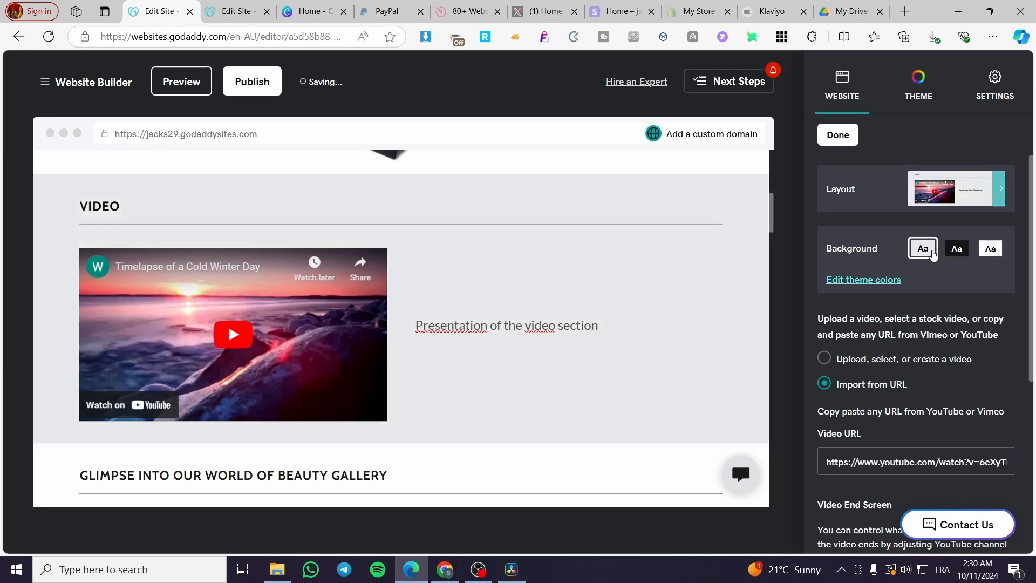
click(990, 251)
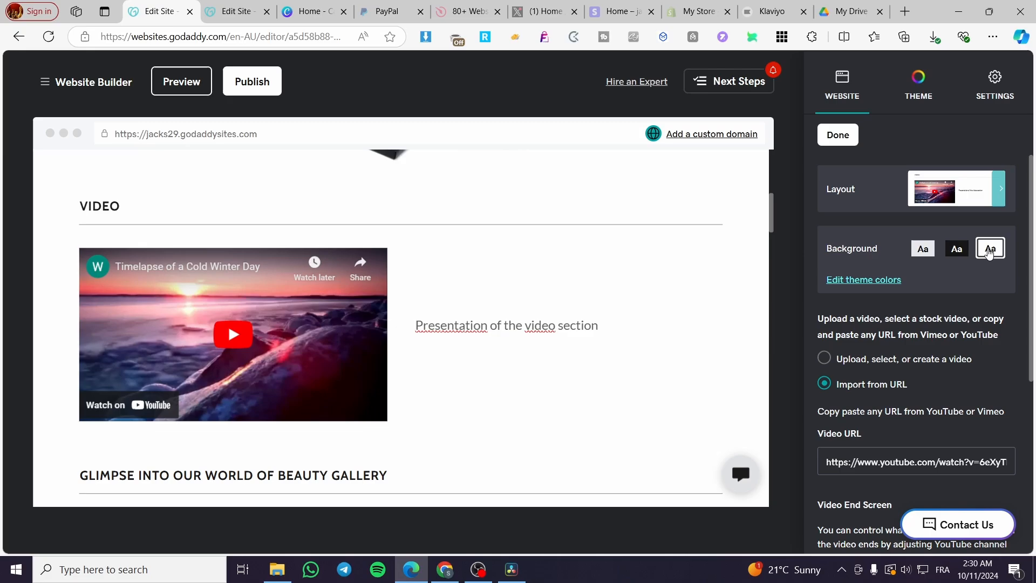
click(932, 254)
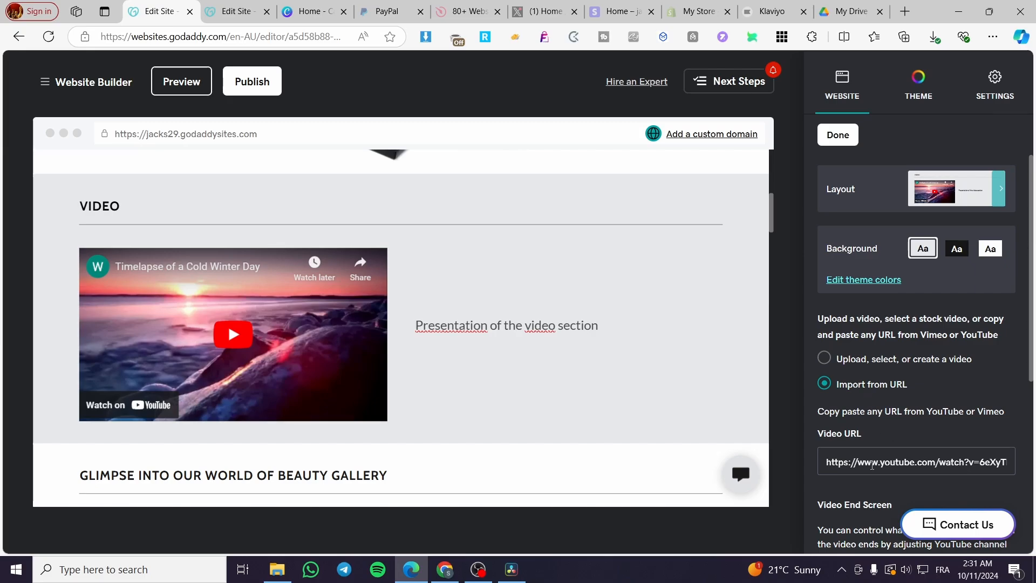
Step: Switch the video section's source to "Upload, select, or create a video"
scroll(883, 333, down, 3)
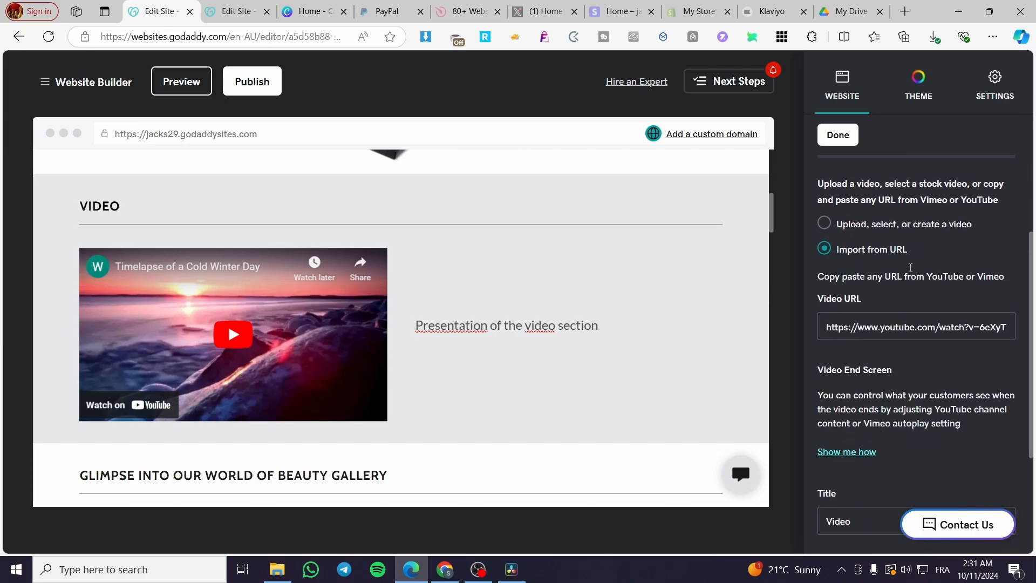
click(911, 225)
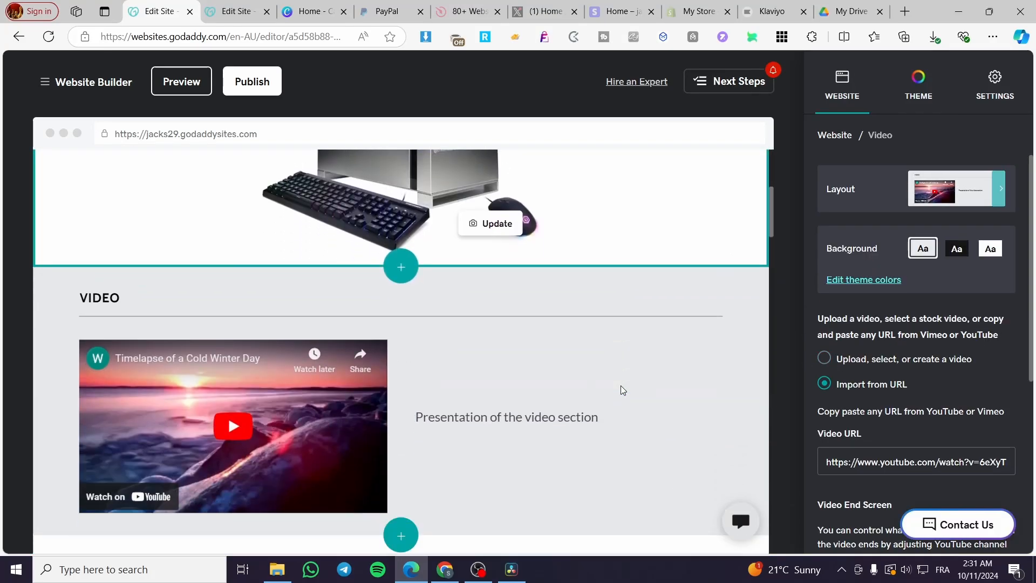
click(845, 359)
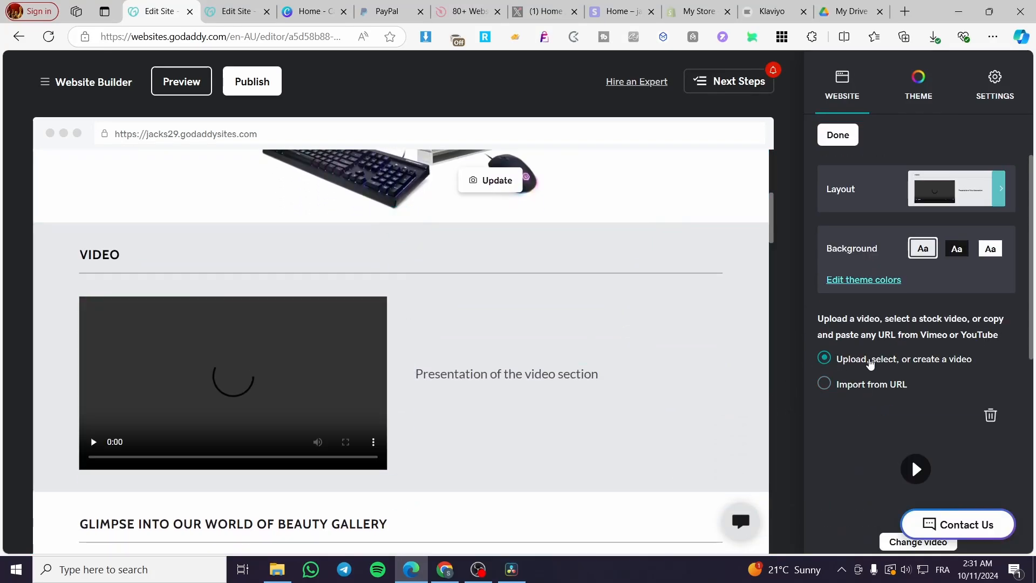
scroll(915, 400, down, 3)
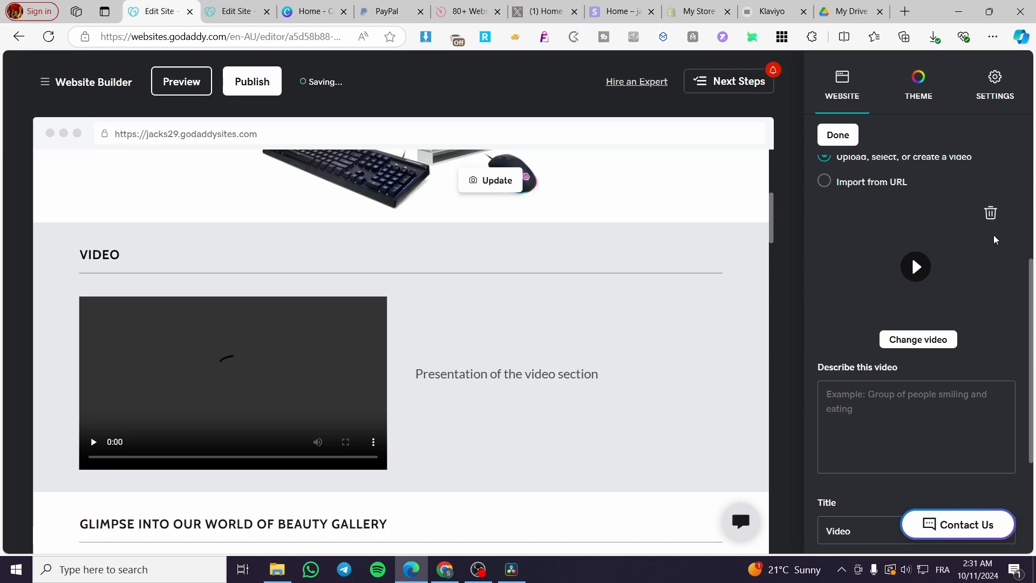
Step: Change the section's video by starting an upload in the video library, selecting a video there and inserting it
click(921, 340)
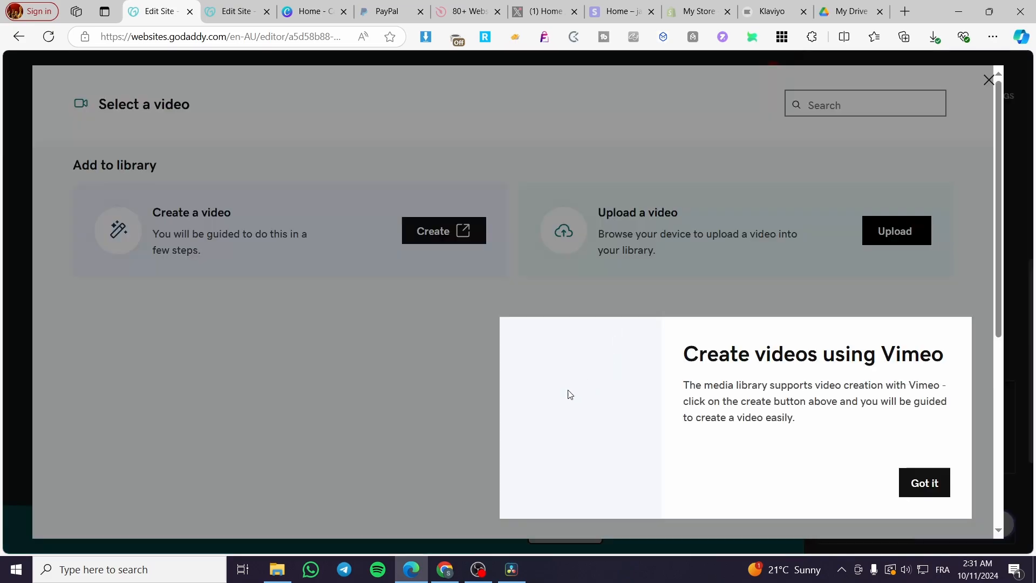
click(932, 482)
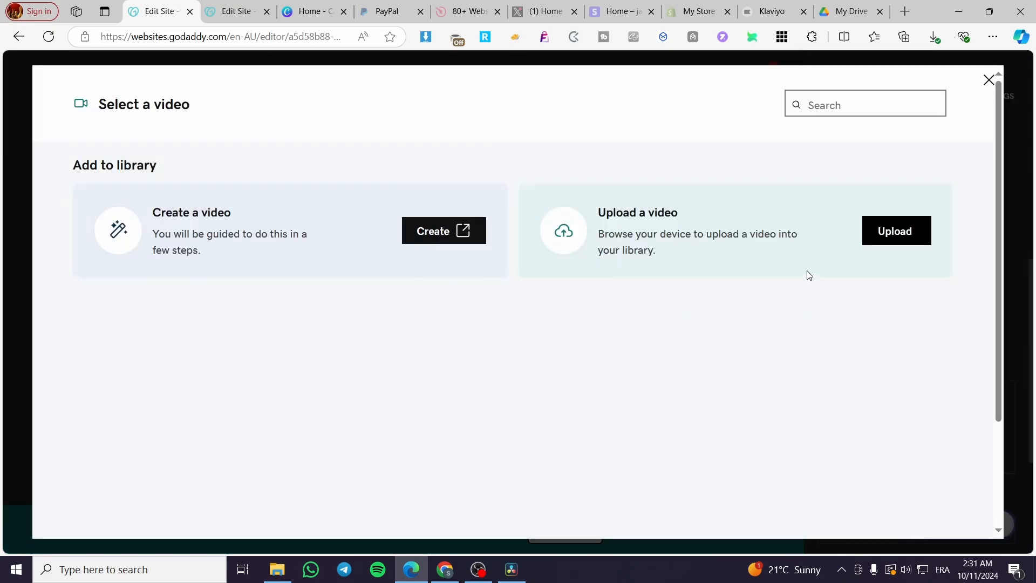
click(896, 231)
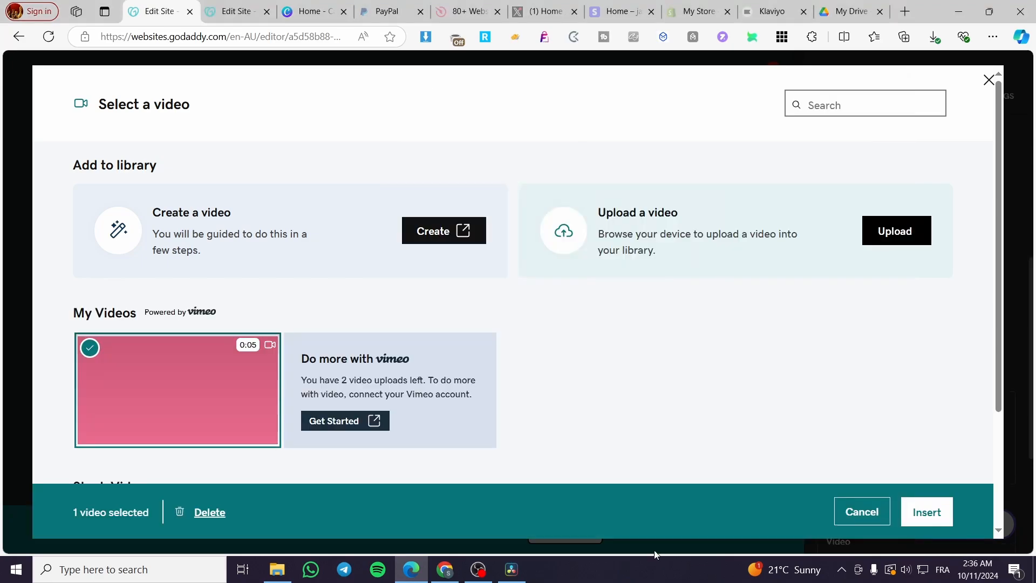
click(90, 353)
click(90, 353)
click(946, 519)
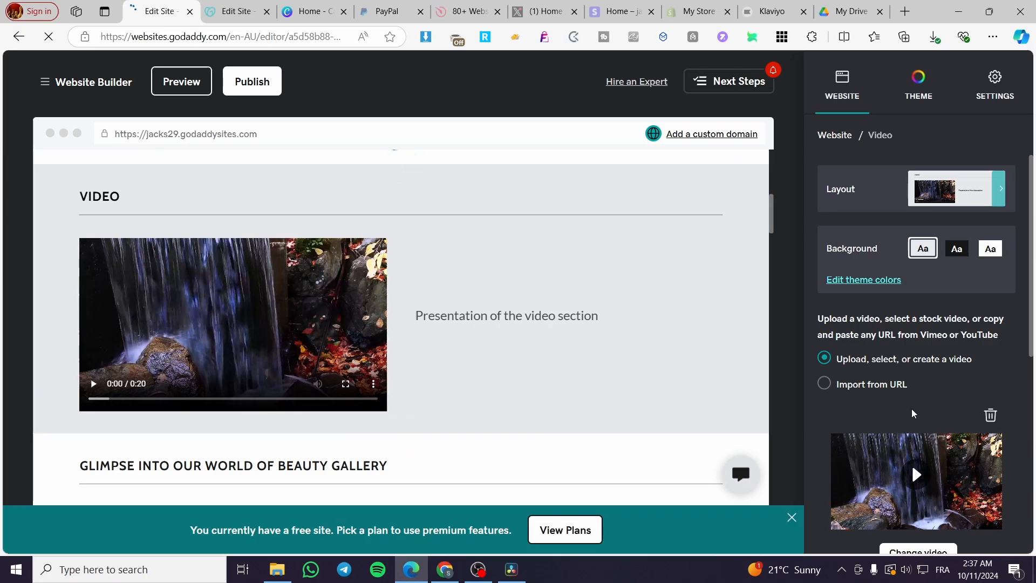
Step: Enter "fqdadsa" as the text describing the waterfall video and clear it again
scroll(919, 419, down, 2)
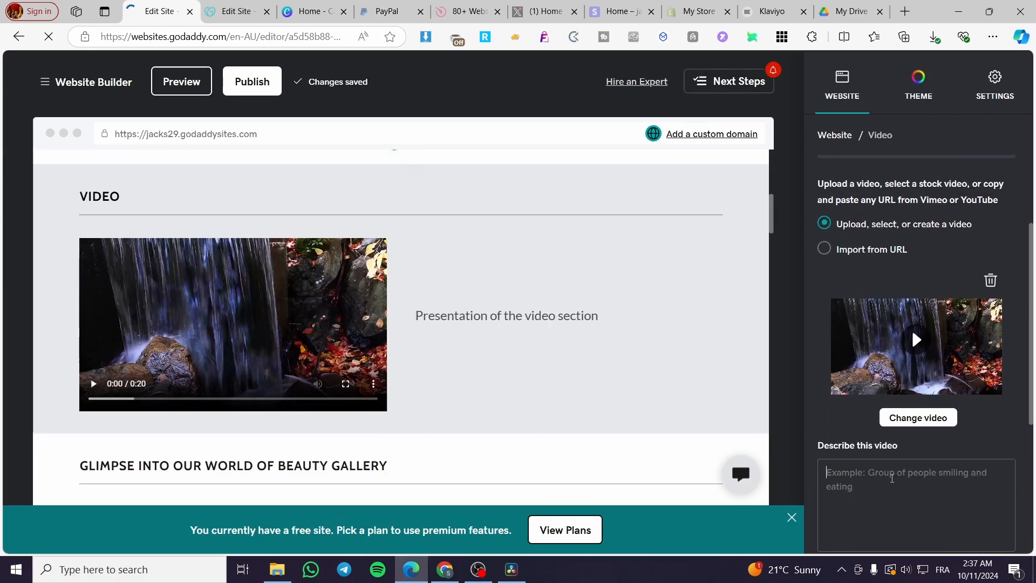
click(825, 464)
scroll(905, 377, down, 2)
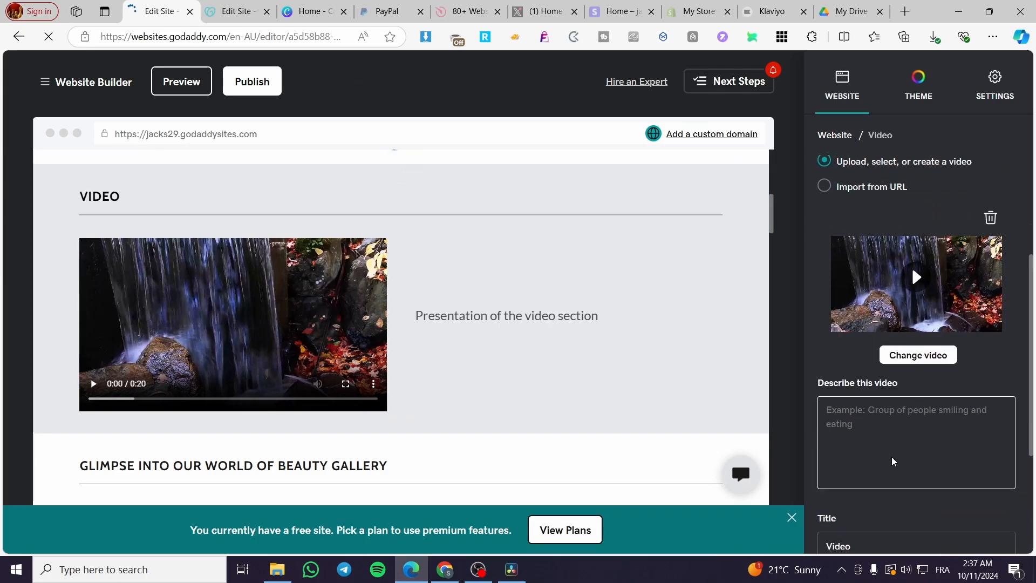
text(fqdadsa)
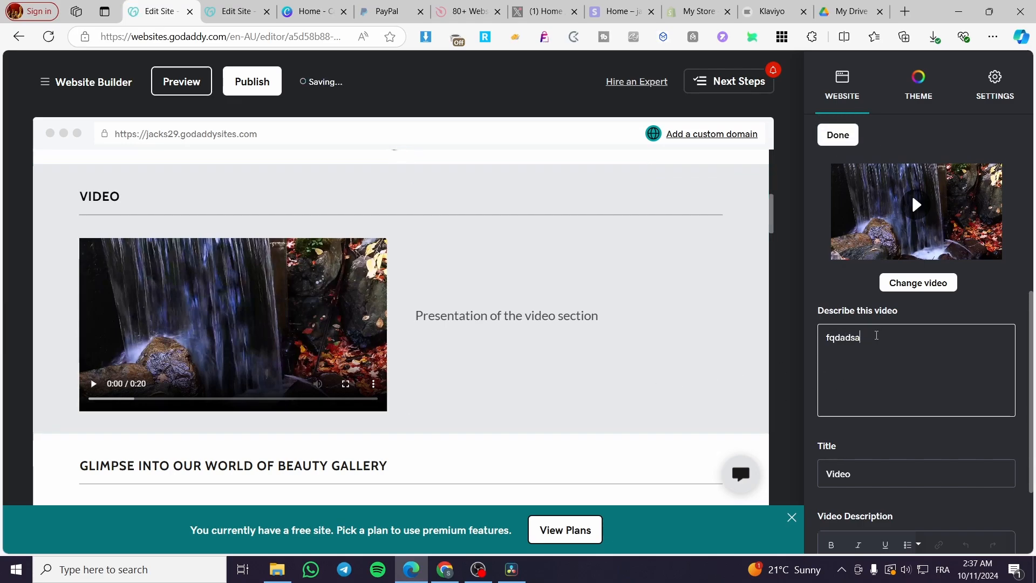
drag(869, 338, 809, 339)
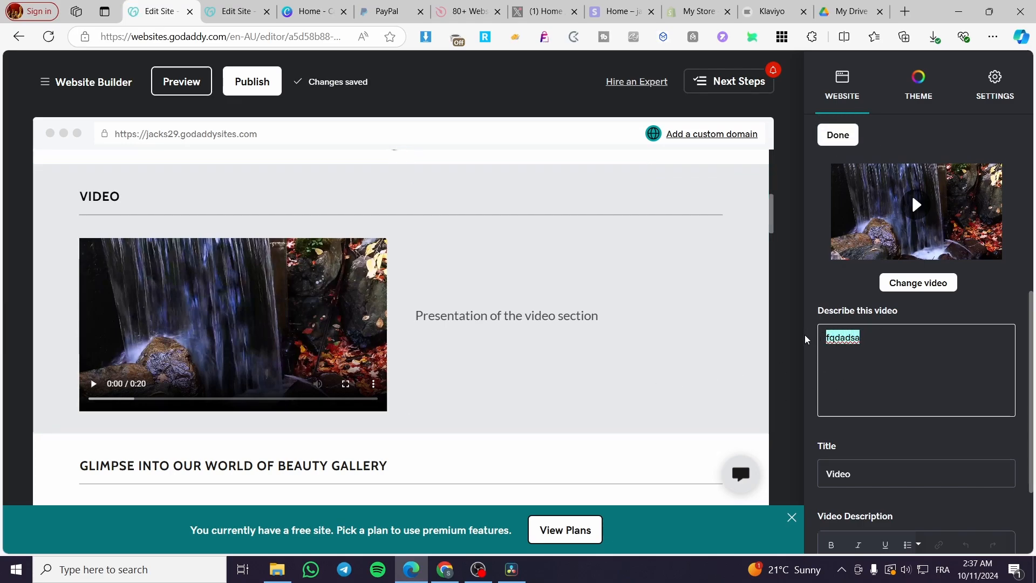
key(BackSpace)
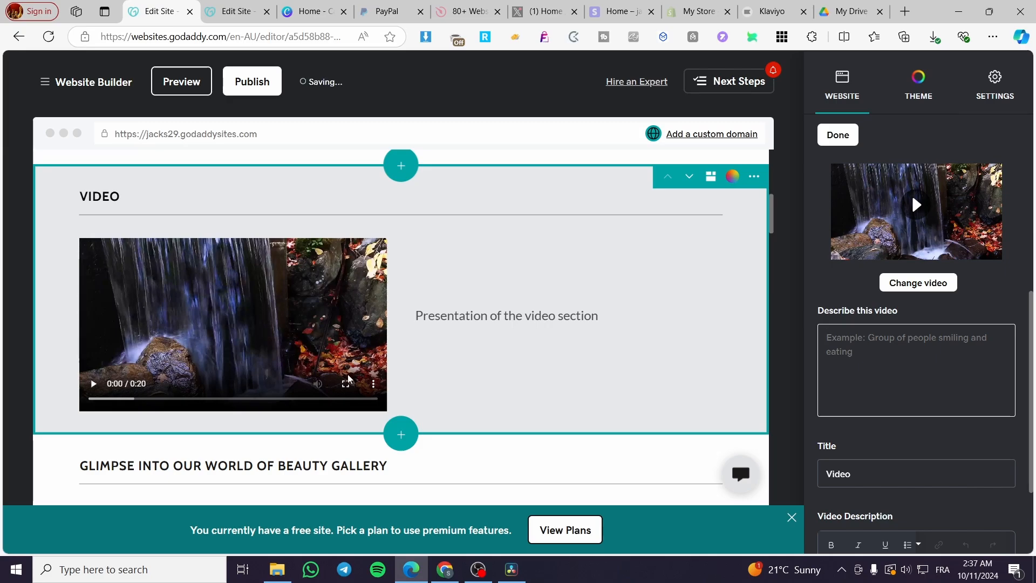